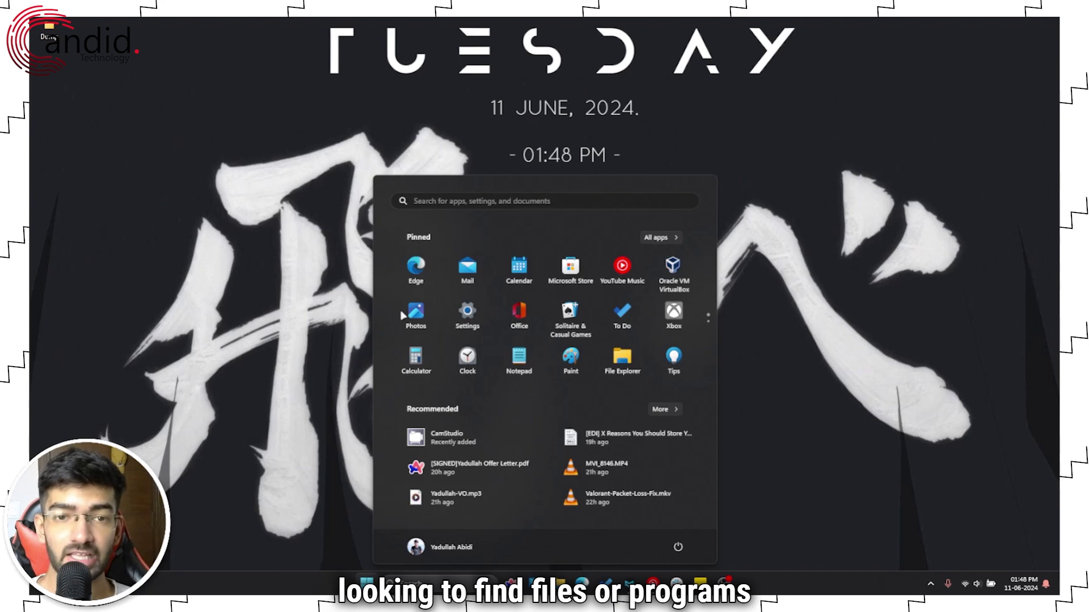
# Type 'fil' in Start search, clear it, and dismiss the Start menu to the desktop
pyautogui.write('fil')
pyautogui.press('BackSpace')
pyautogui.press('BackSpace')
pyautogui.press('BackSpace')
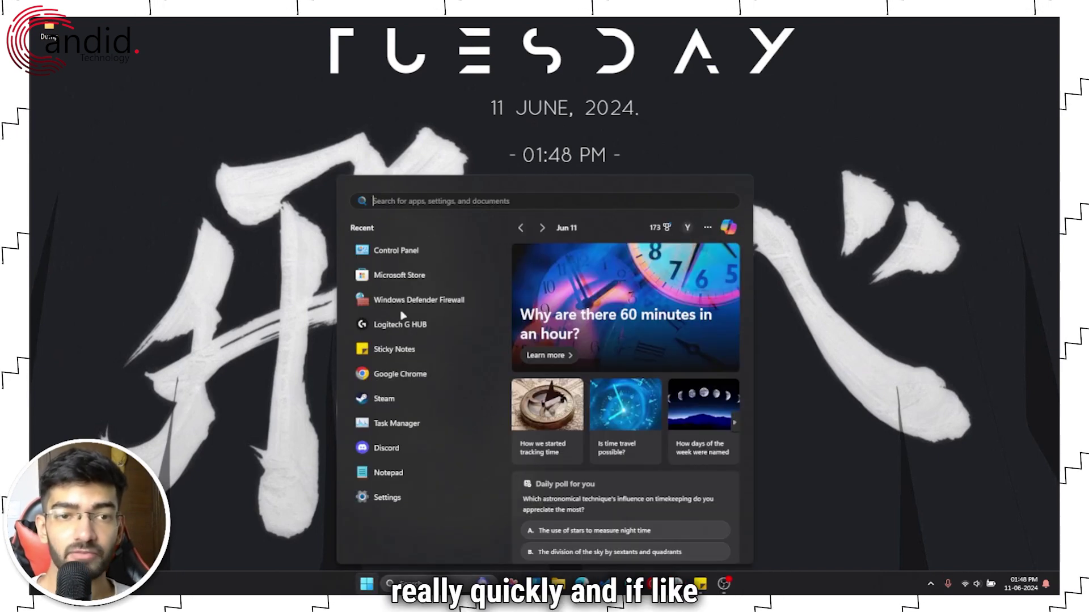
pyautogui.click(80, 41)
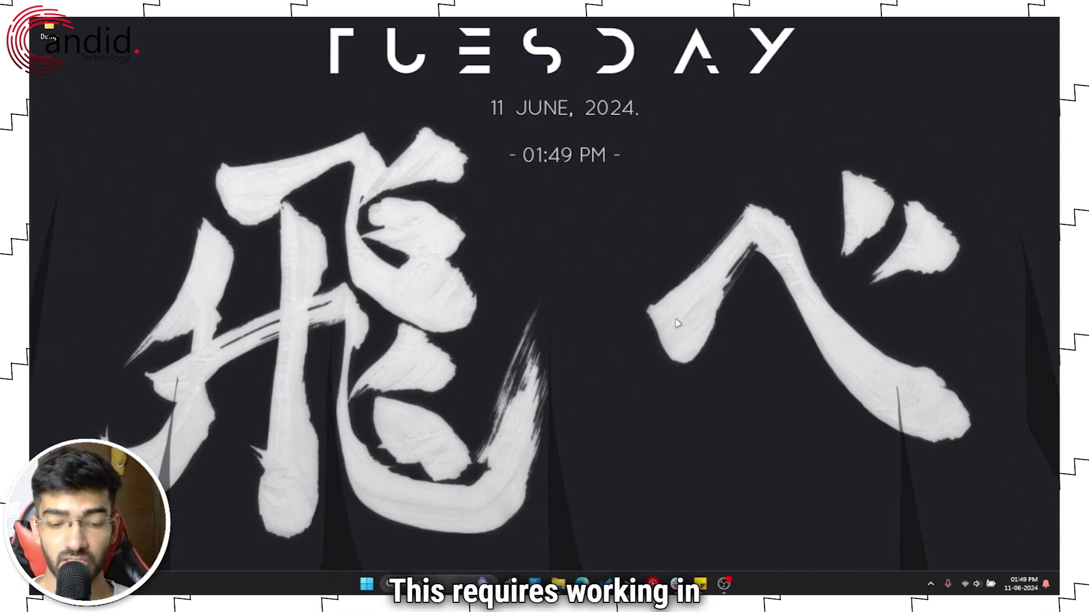
# Launch Registry Editor with the regedit command from the Run dialog
pyautogui.press('super+r')
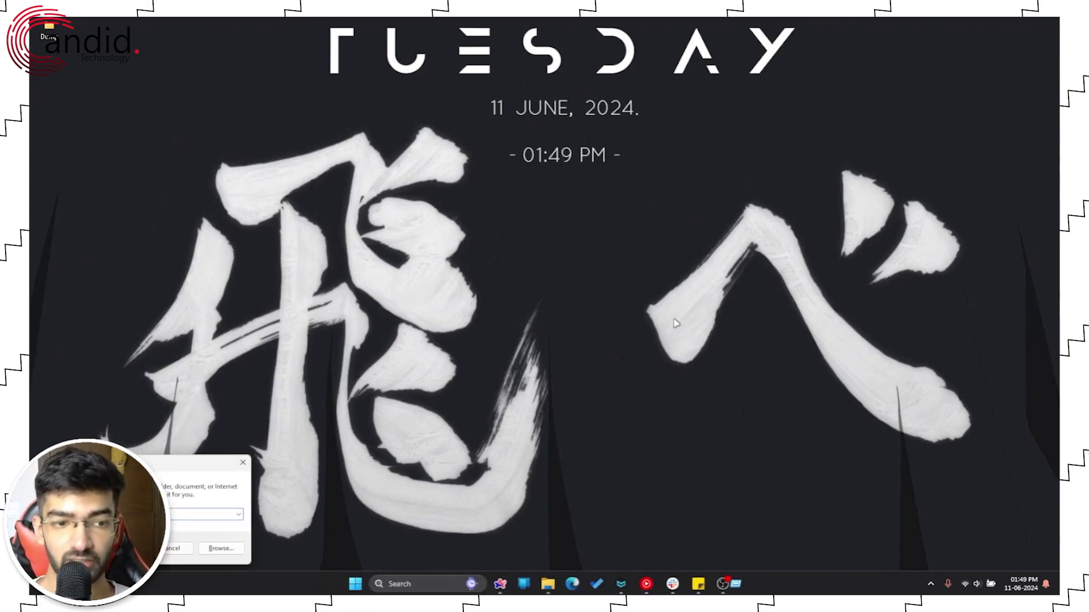
pyautogui.moveTo(148, 460); pyautogui.dragTo(561, 252)
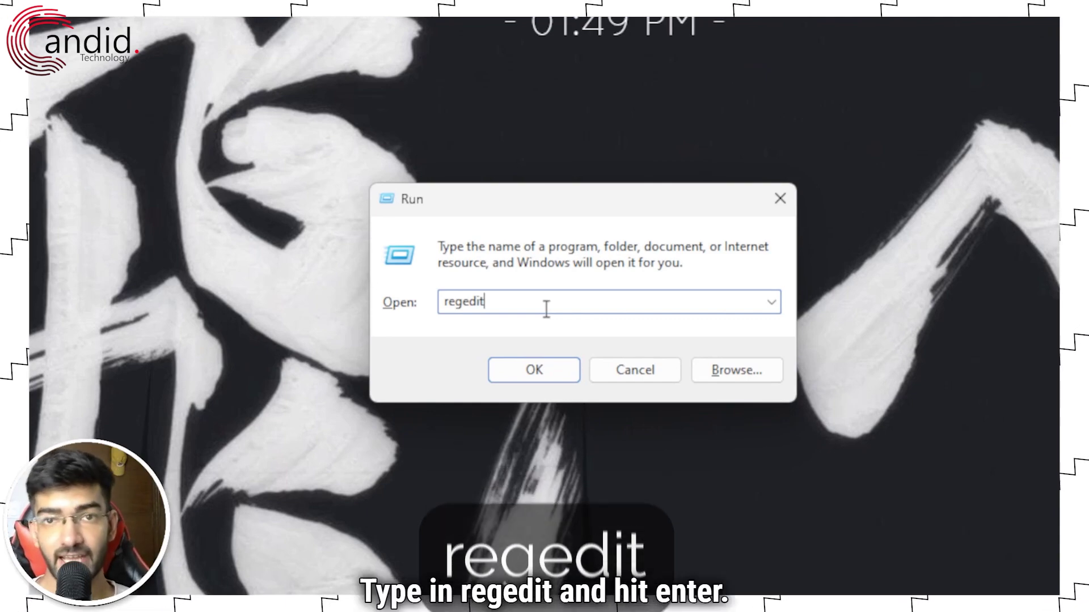
pyautogui.press('Return')
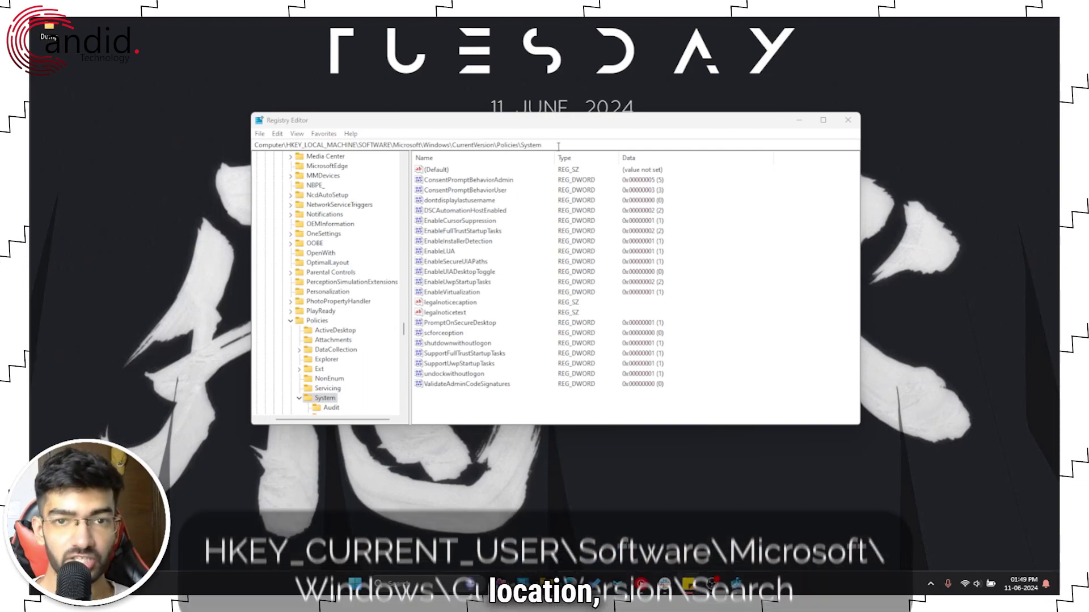
# Navigate to HKEY_CURRENT_USER\Software\Microsoft\Windows\CurrentVersion\Search via the address bar
pyautogui.moveTo(543, 146); pyautogui.dragTo(305, 145)
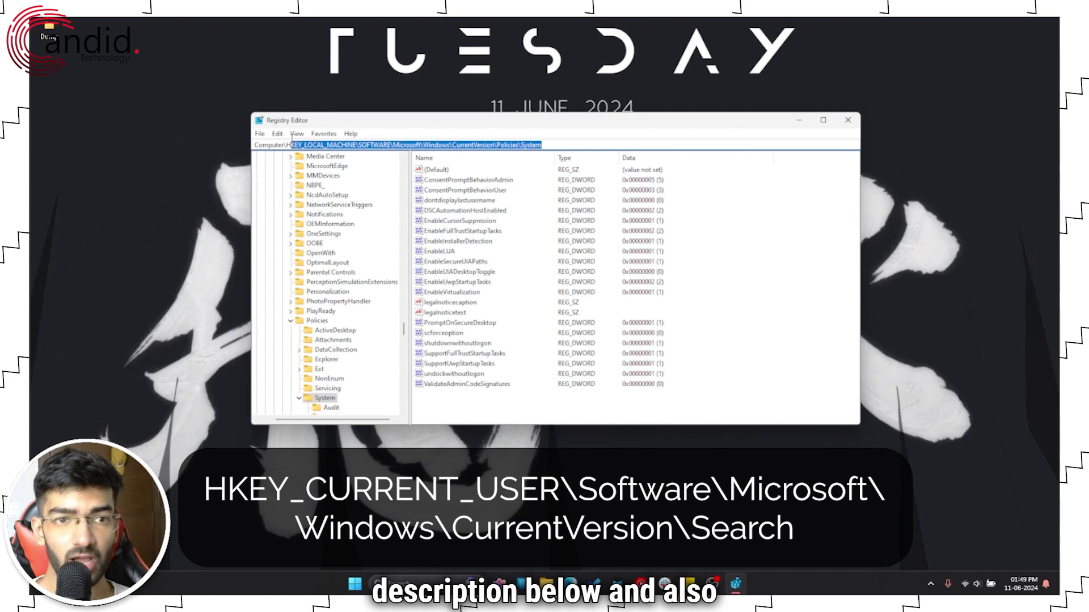
pyautogui.write('HKEY_CURRENT_USER\\Software\\Microsoft\\Windows\\CurrentVersion\\Search')
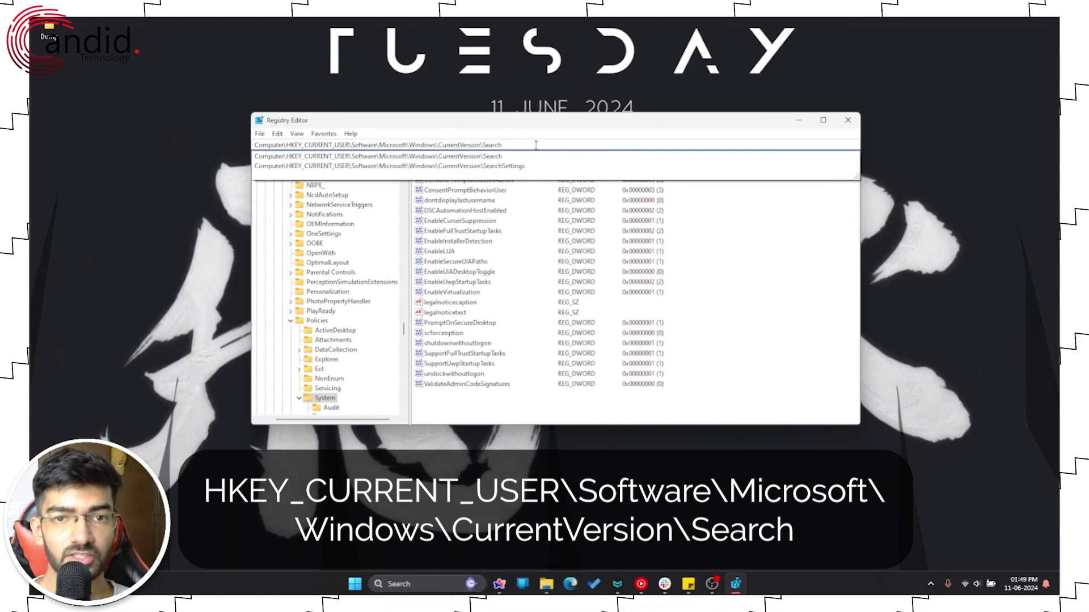
pyautogui.press('Return')
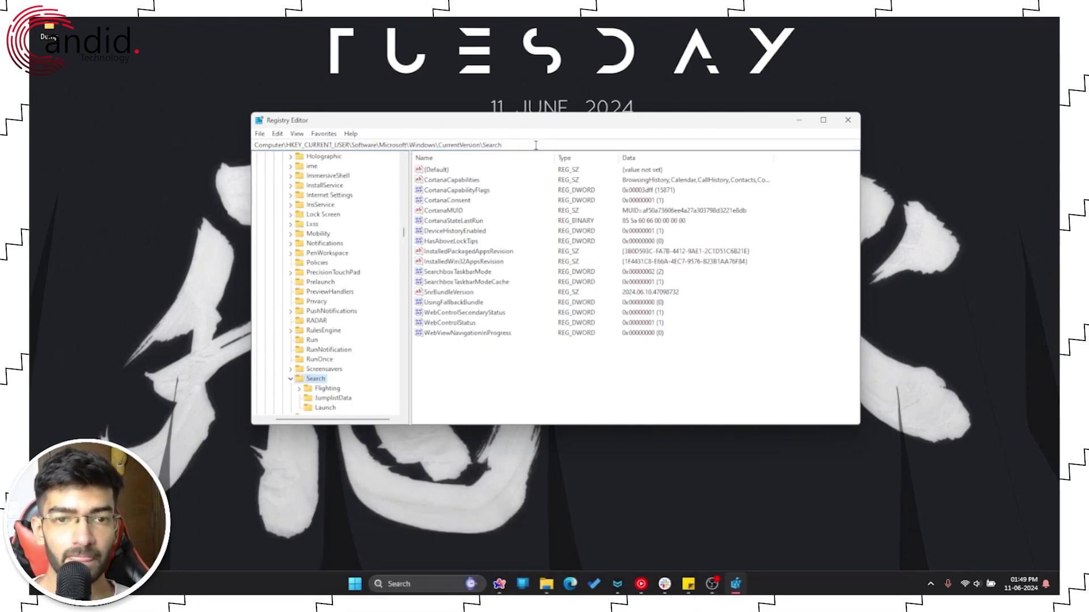
# Scan the Search key's values and confirm no BingSearchEnabled entry exists
pyautogui.click(453, 203)
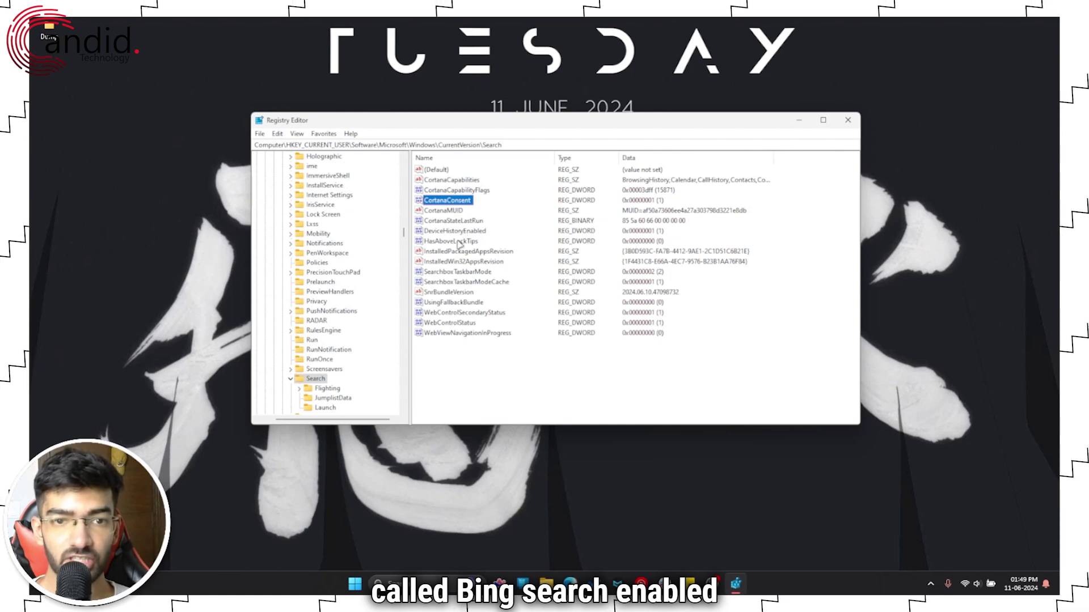
pyautogui.click(457, 231)
pyautogui.click(450, 304)
pyautogui.click(448, 334)
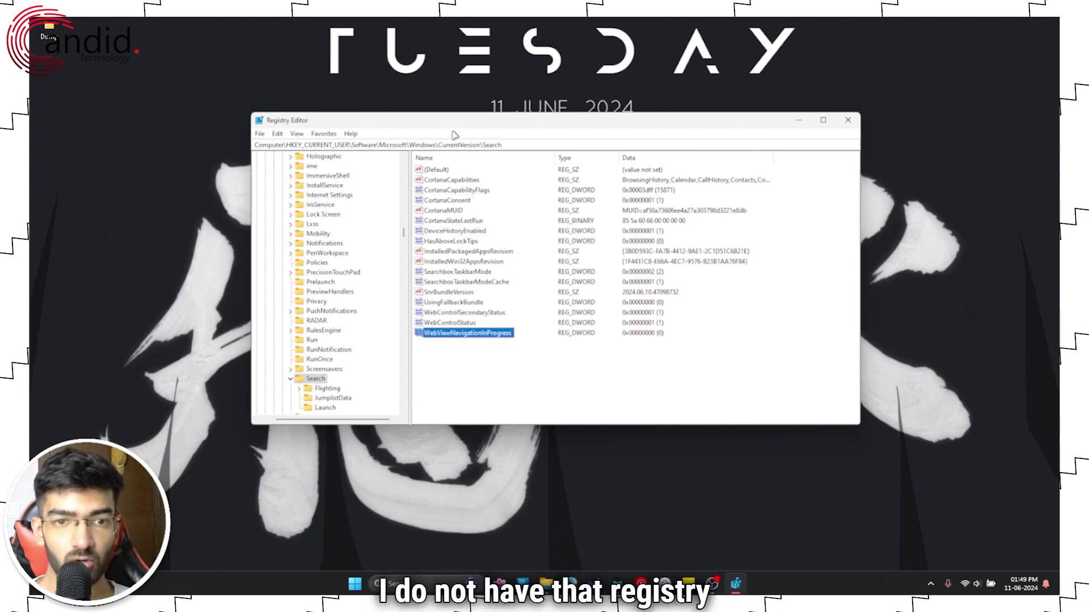
pyautogui.moveTo(456, 126); pyautogui.dragTo(448, 116)
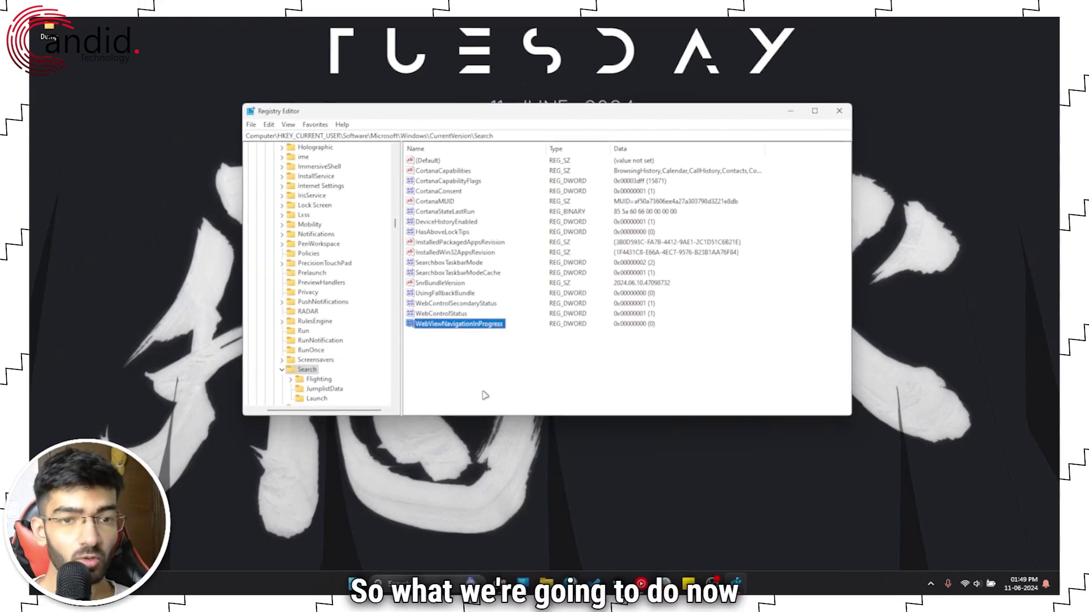
pyautogui.click(486, 385)
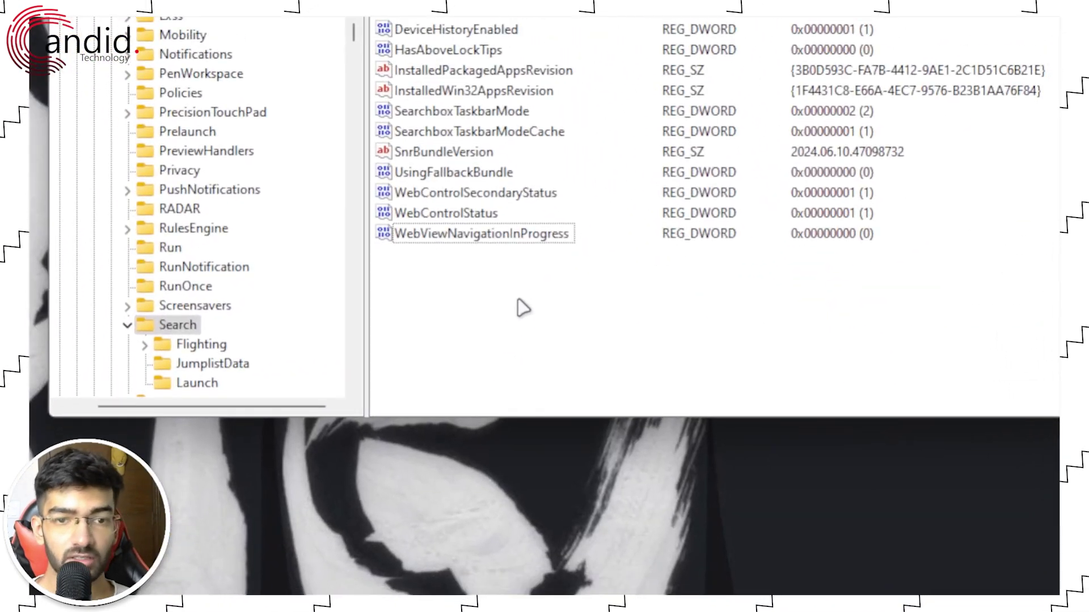
# Create a DWORD (32-bit) value named BingSearchEnabled in the Search key with data 0
pyautogui.rightClick(517, 301)
pyautogui.click(549, 320)
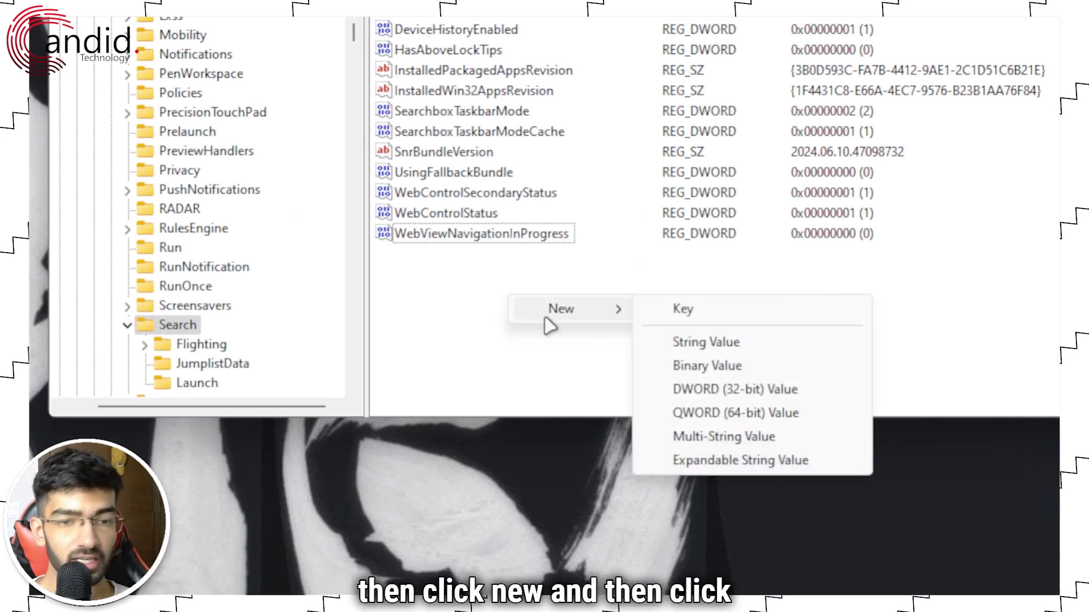
pyautogui.click(815, 392)
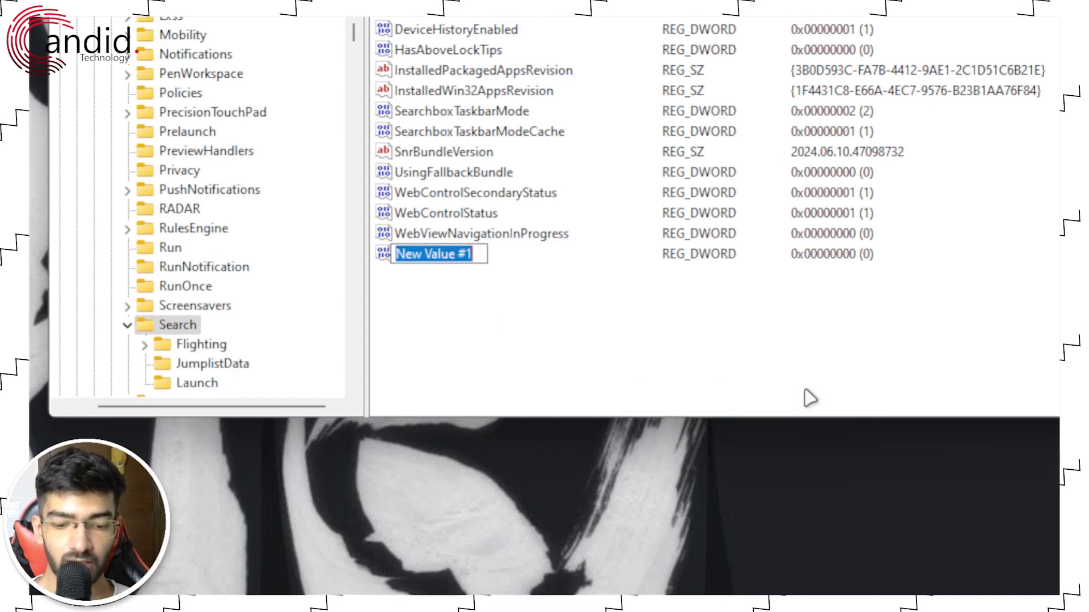
pyautogui.write('BingSearchEnabled')
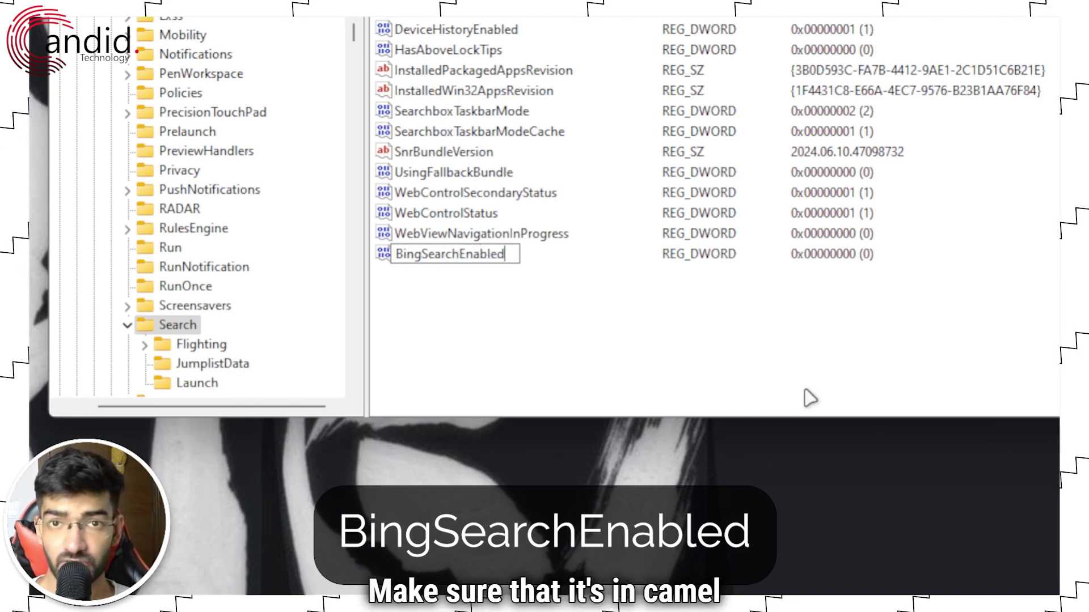
pyautogui.press('Return')
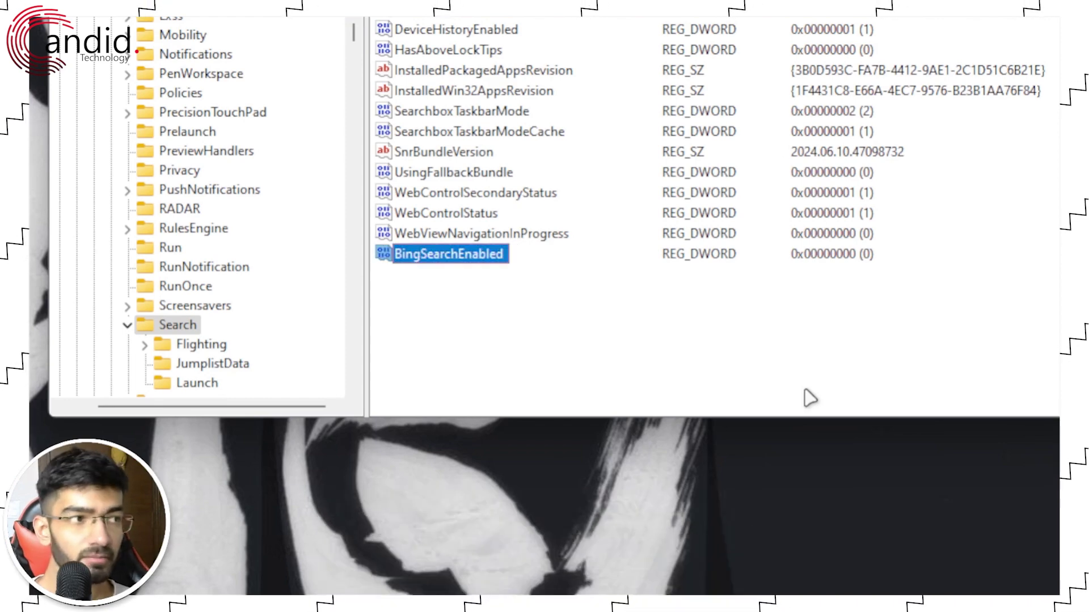
pyautogui.press('Return')
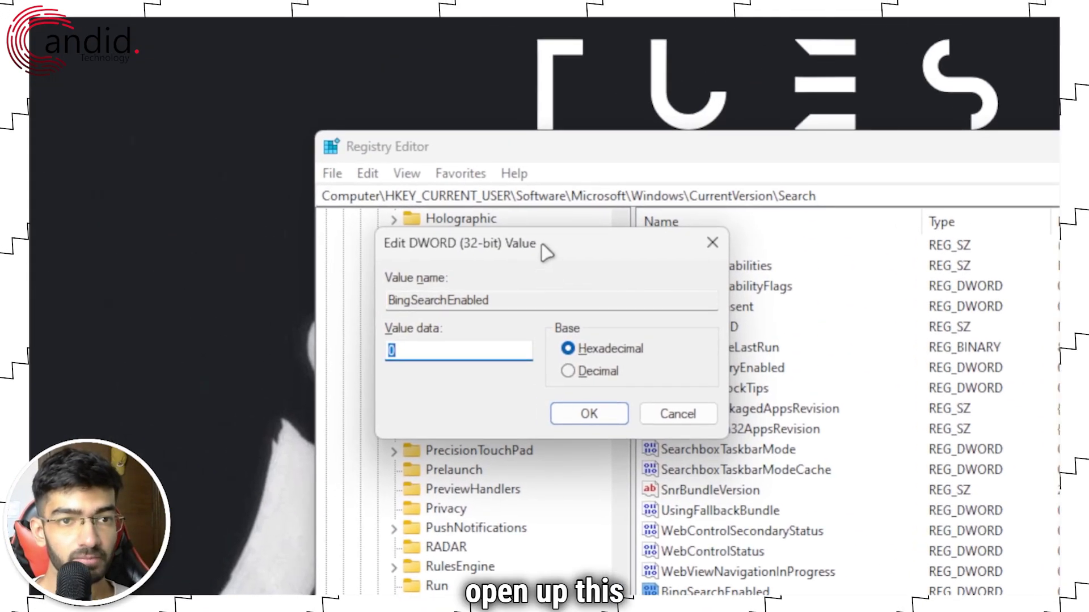
pyautogui.moveTo(544, 250); pyautogui.dragTo(621, 289)
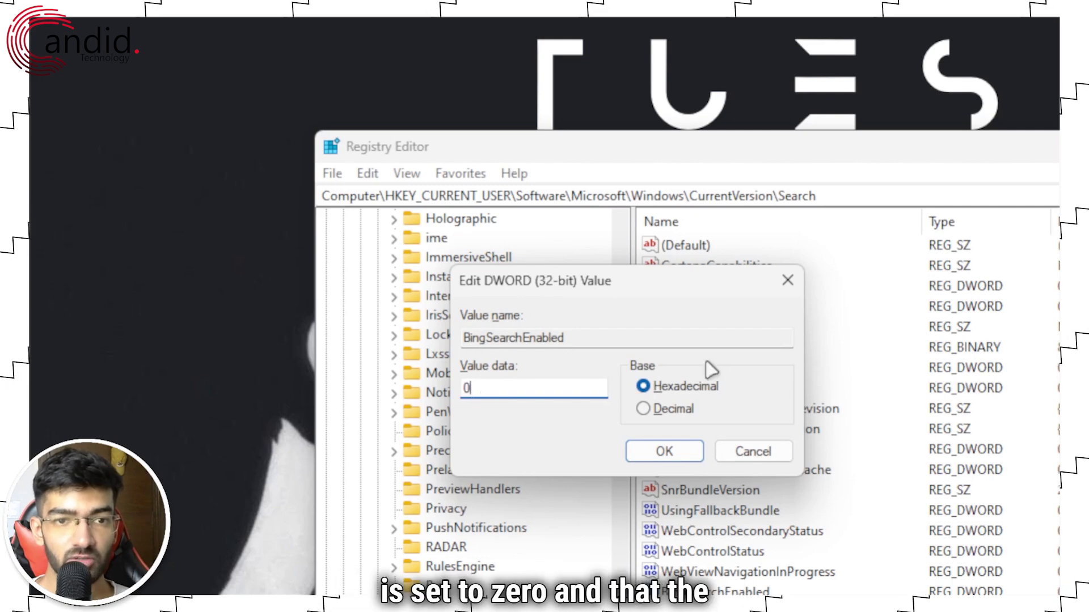
pyautogui.click(675, 457)
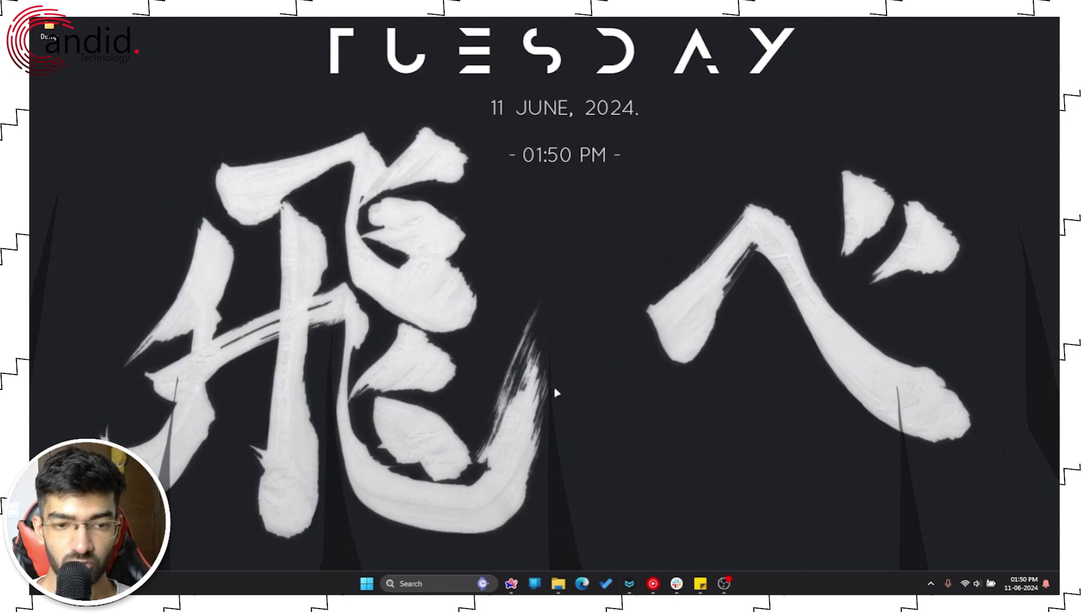
# Replace the old regedit command in Run with services.msc to launch the Services console
pyautogui.press('super+r')
pyautogui.moveTo(150, 465); pyautogui.dragTo(535, 252)
pyautogui.click(534, 299)
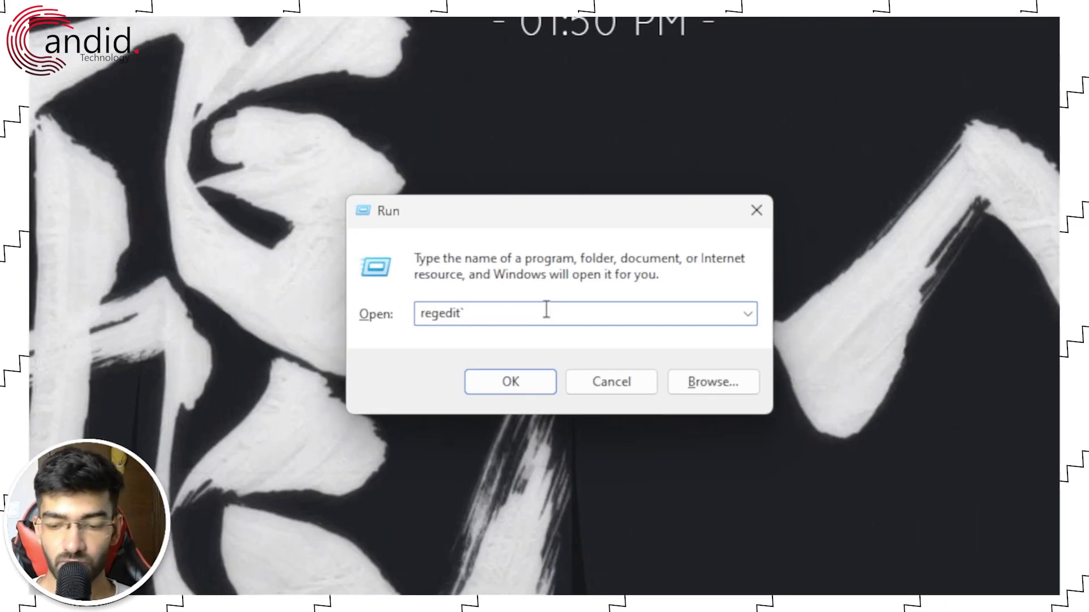
pyautogui.hotkey('ctrl', 'a')
pyautogui.press('BackSpace')
pyautogui.write('serv')
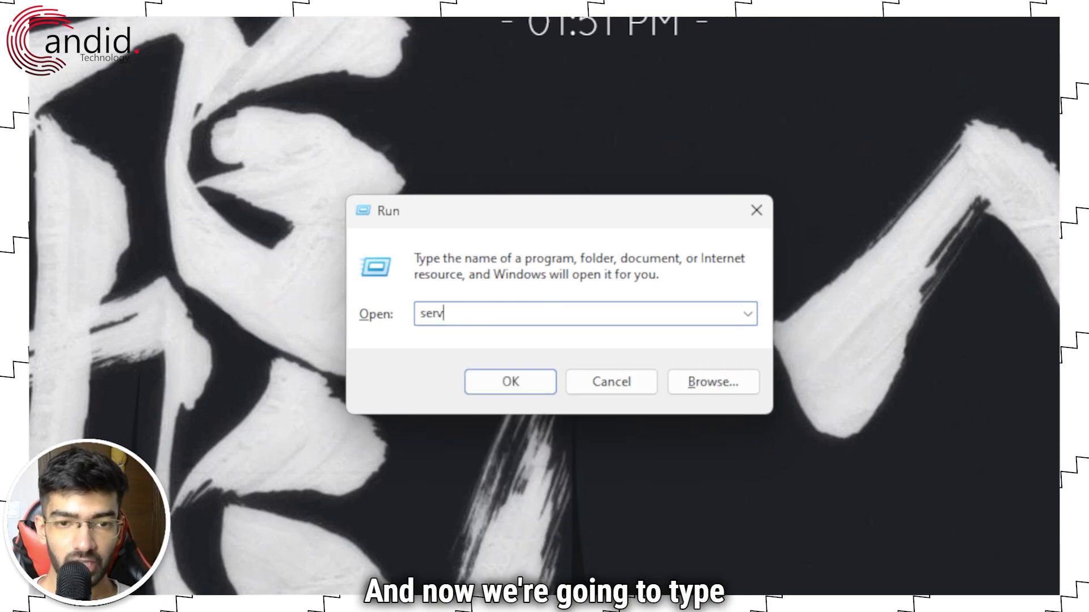
pyautogui.write('ices.msc')
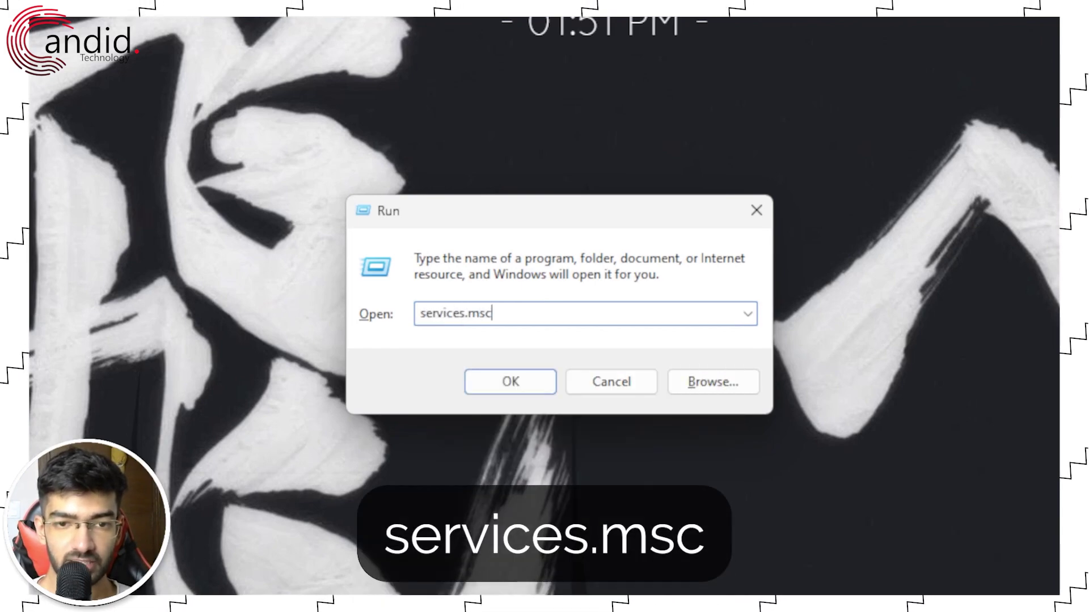
pyautogui.press('Return')
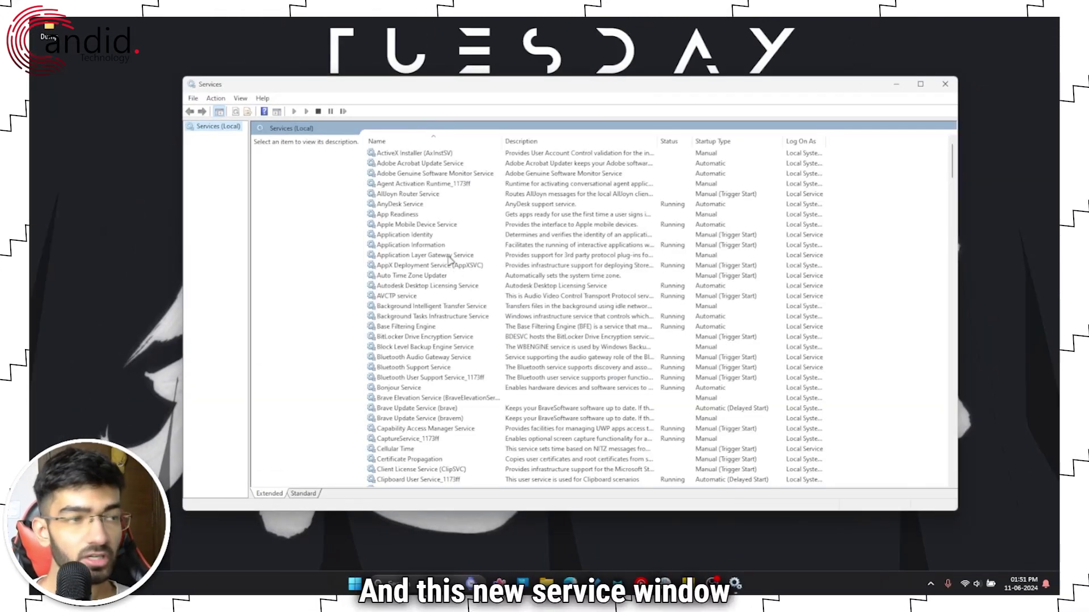
# Jump to the W entries in the services list and select the Windows Search service
pyautogui.click(424, 245)
pyautogui.press('w')
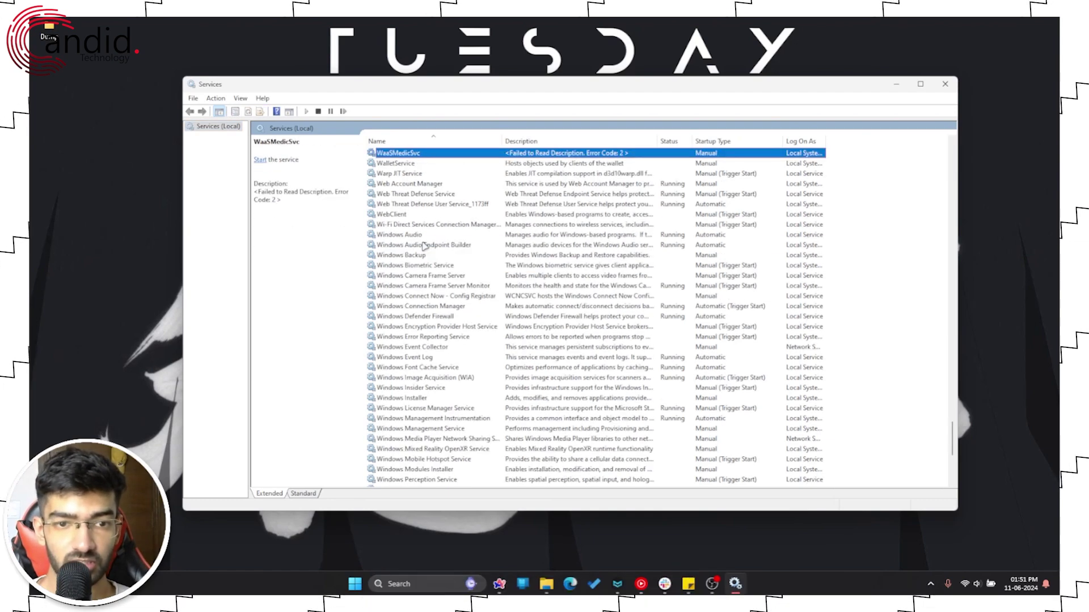
pyautogui.press('w')
pyautogui.press('w')
pyautogui.press('w')
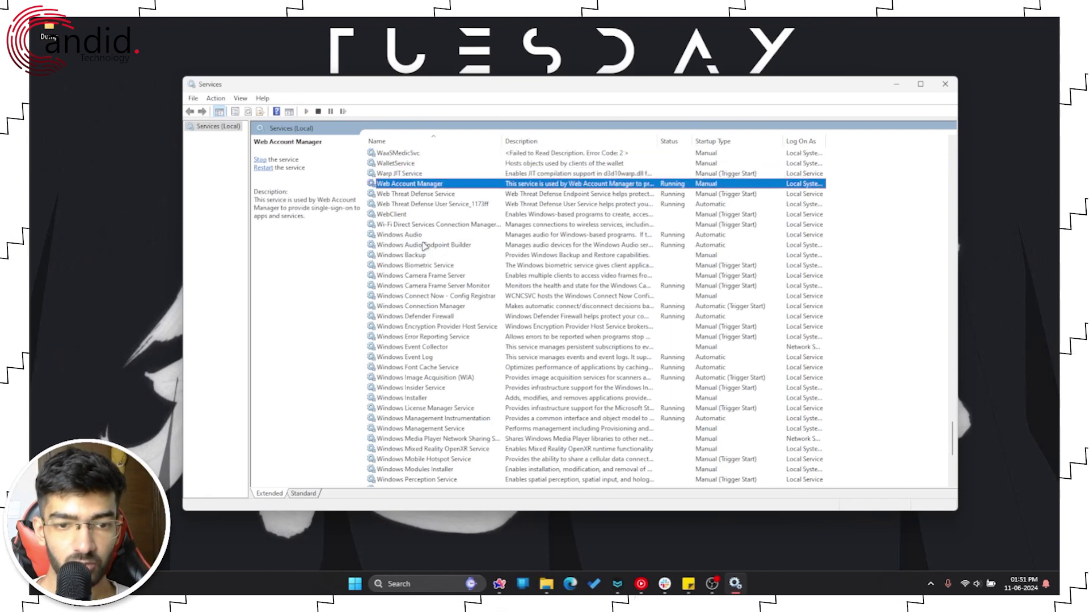
pyautogui.write('windows bi')
pyautogui.scroll(-4, 423, 345)
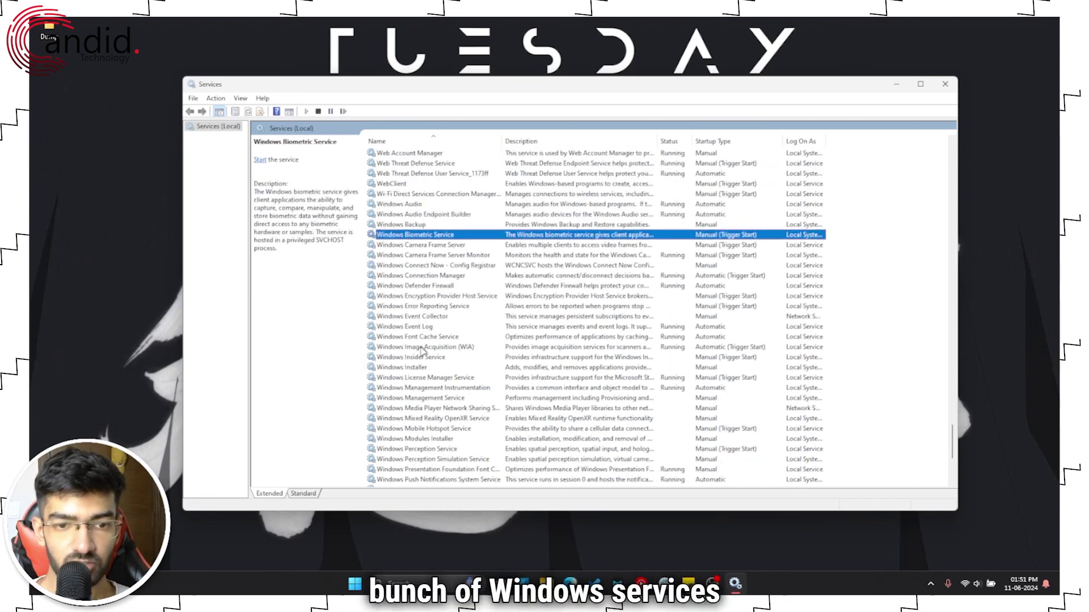
pyautogui.click(430, 429)
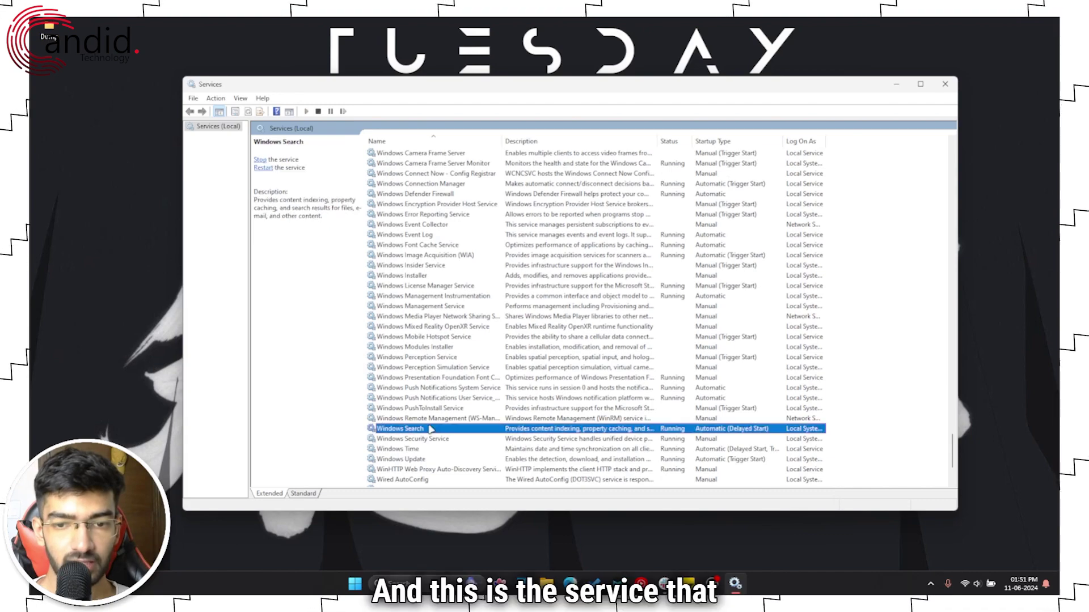
pyautogui.scroll(-3, 434, 363)
pyautogui.scroll(-1, 437, 343)
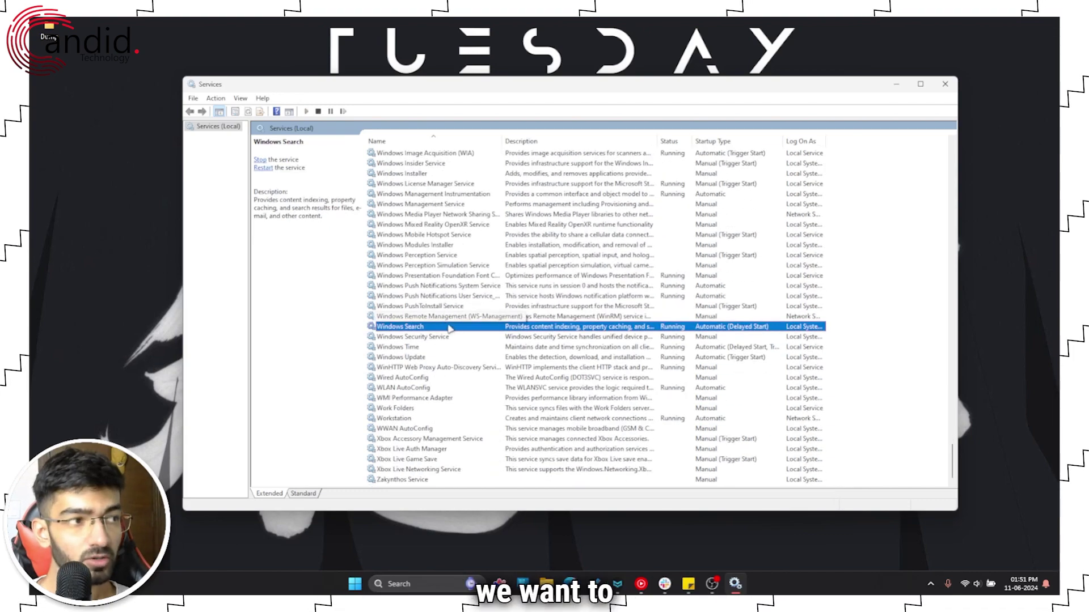
pyautogui.click(928, 335)
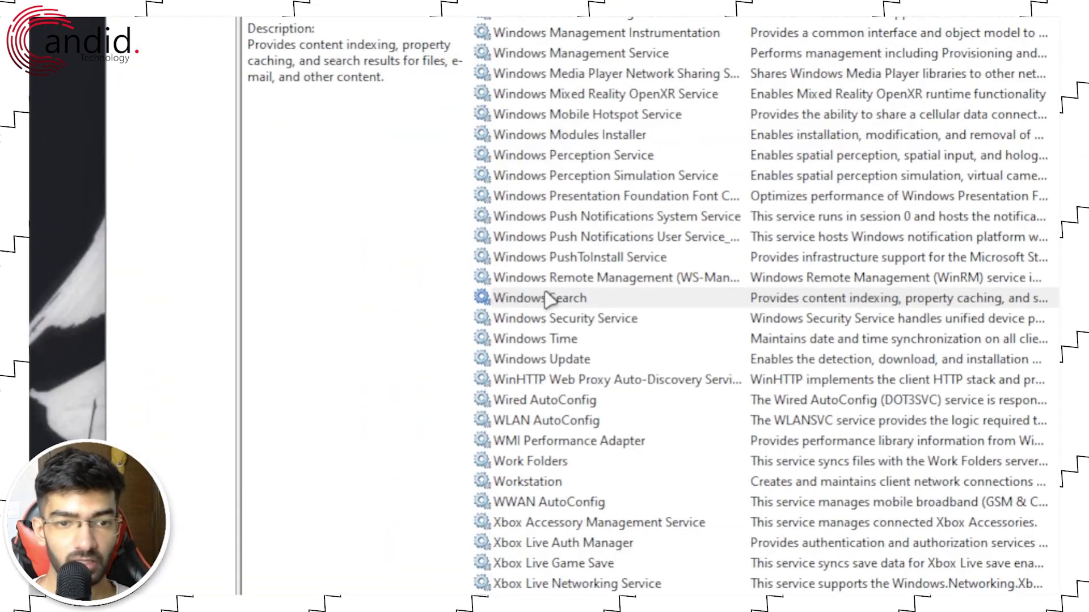
pyautogui.click(416, 328)
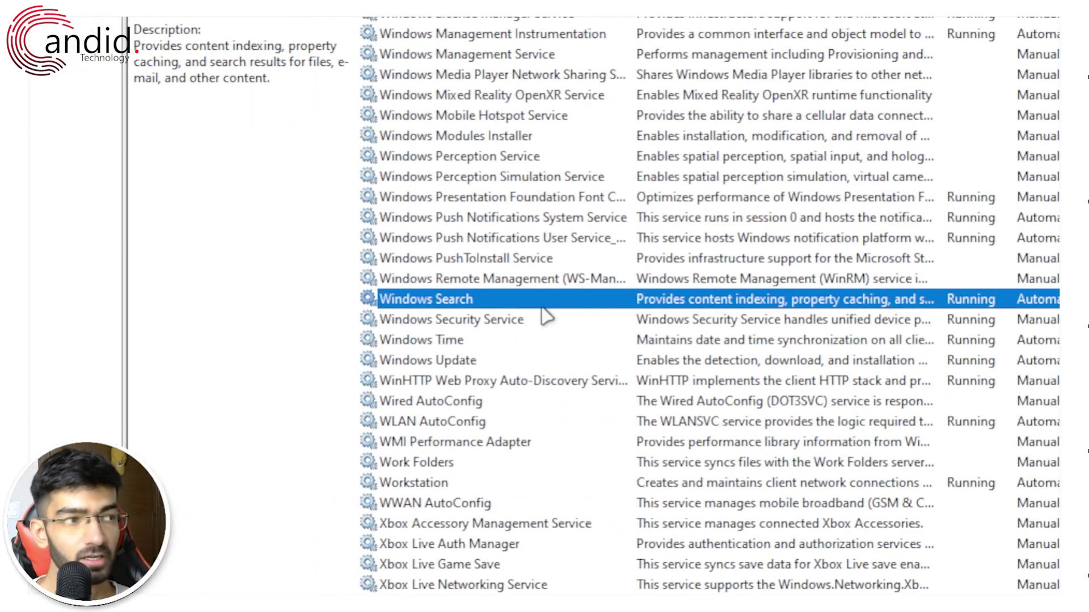
# Change Windows Search's startup type from Automatic (Delayed Start) to Automatic, apply, and close its properties
pyautogui.doubleClick(542, 306)
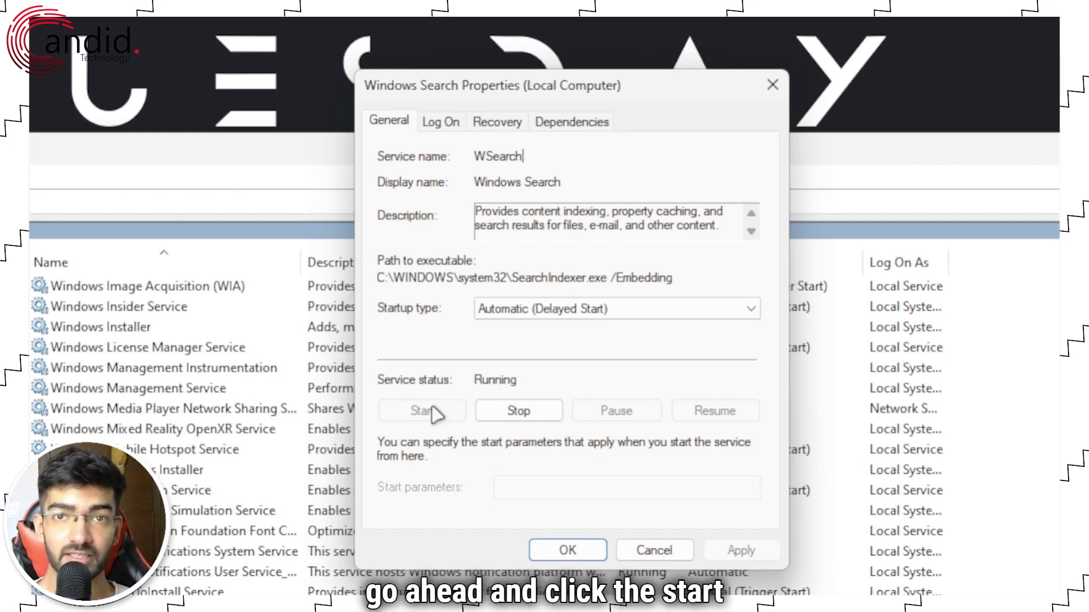
pyautogui.click(620, 311)
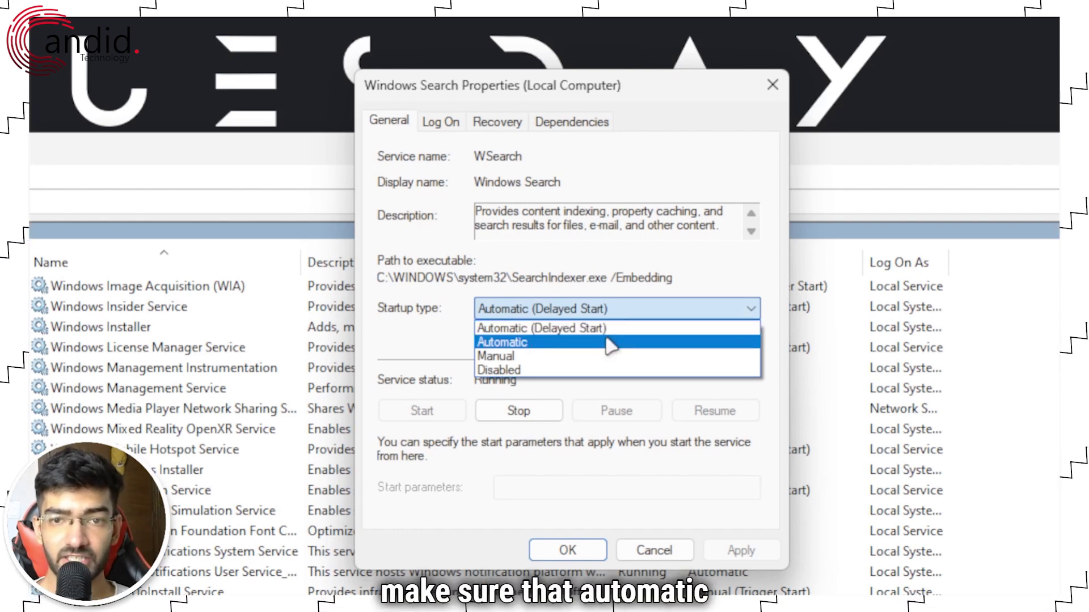
pyautogui.click(611, 343)
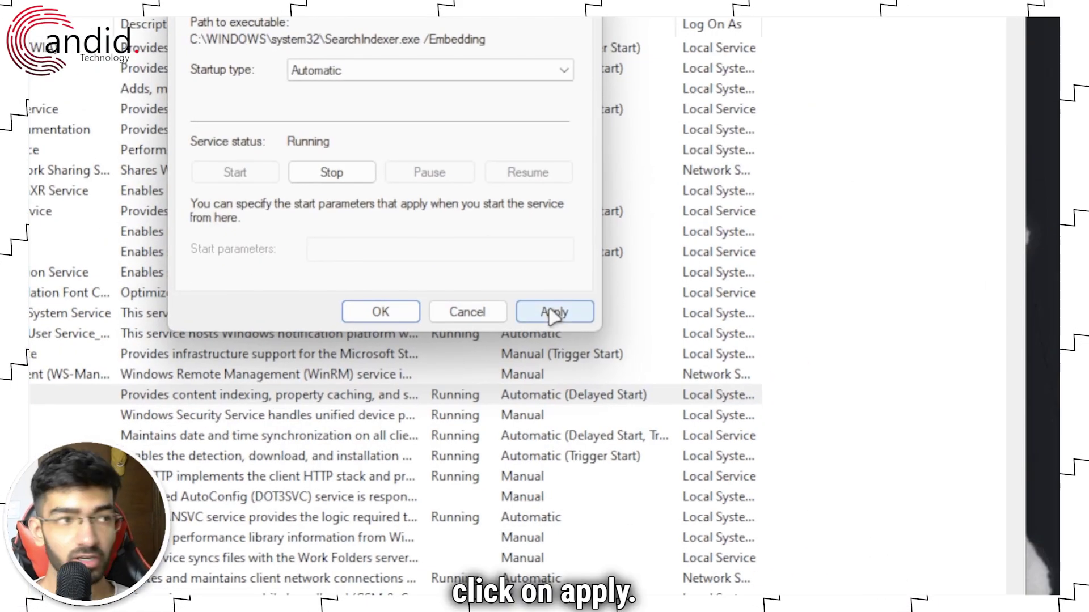
pyautogui.click(552, 313)
pyautogui.click(467, 312)
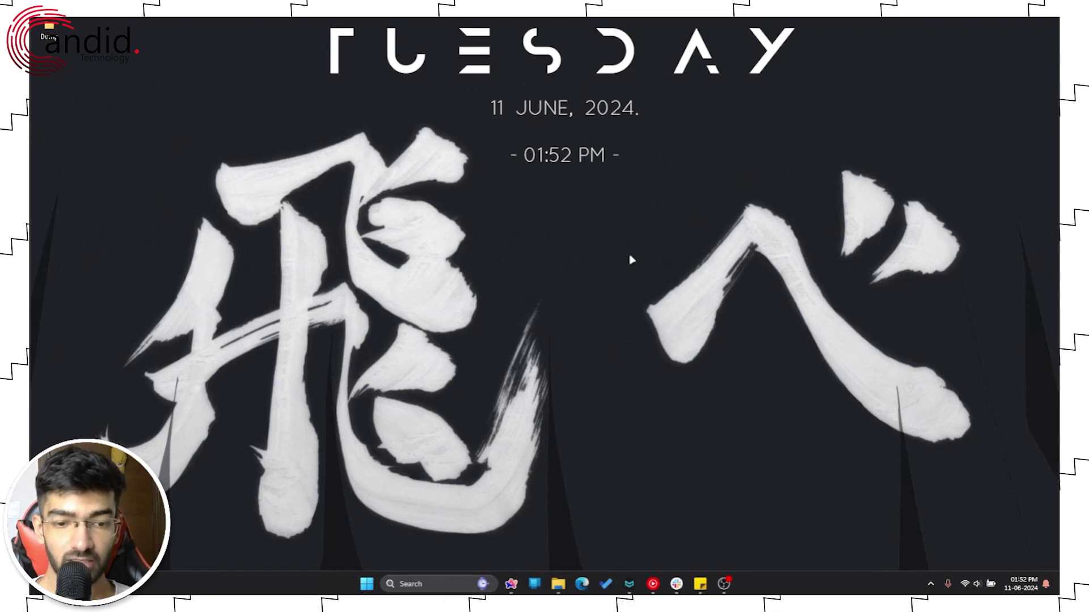
# Search 'control' from the Start menu and open Control Panel
pyautogui.press('super')
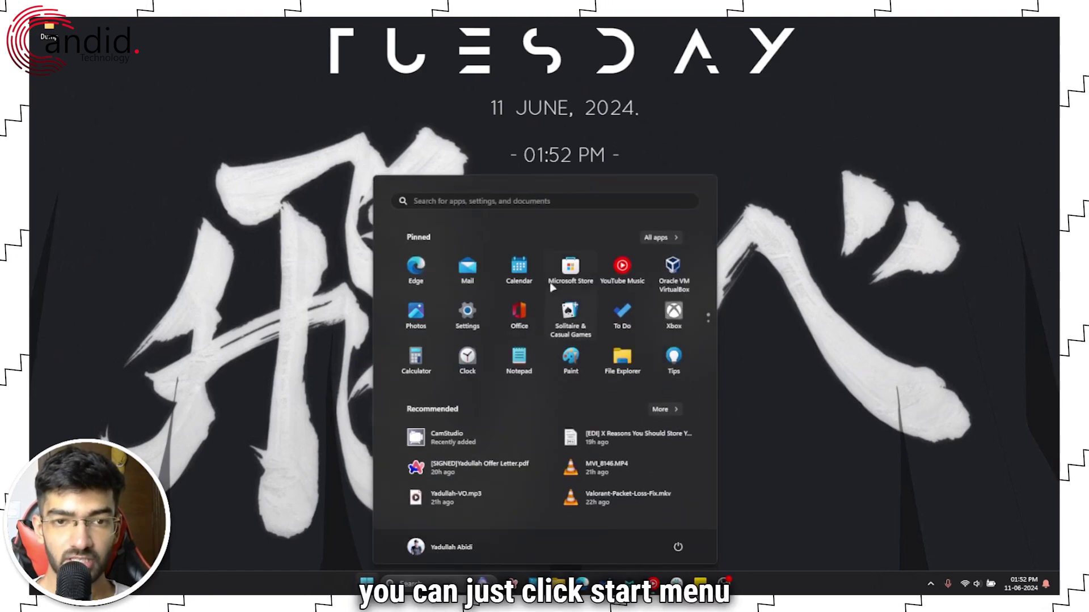
pyautogui.write('control')
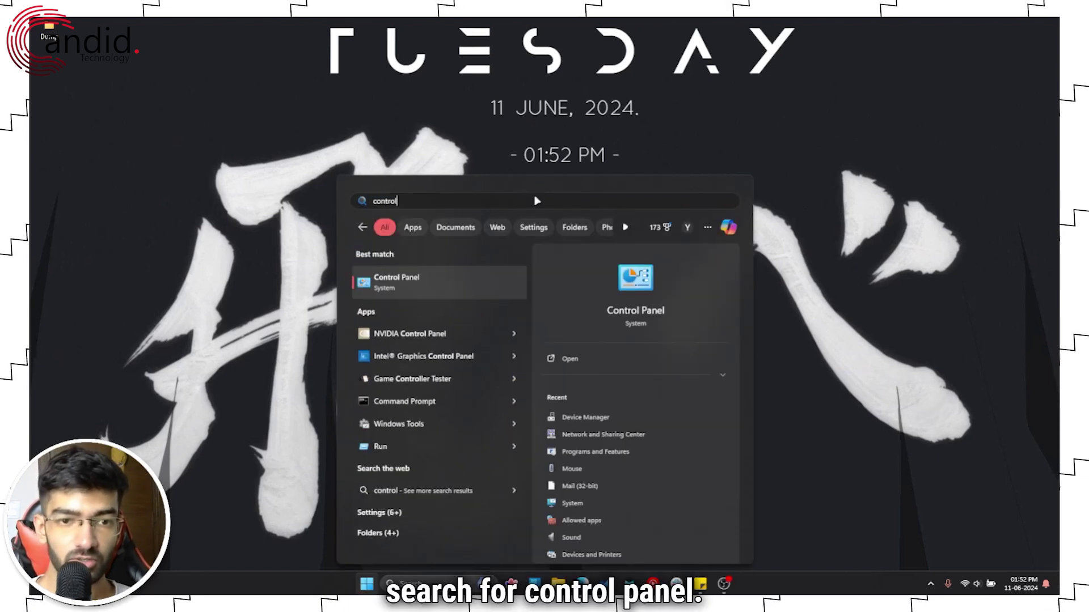
pyautogui.press('Return')
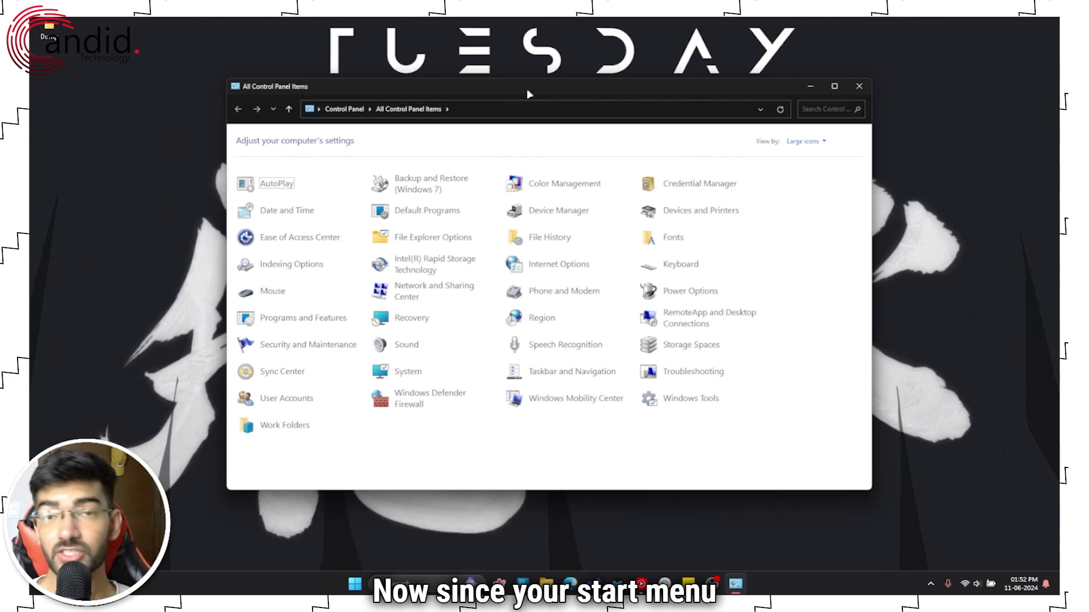
pyautogui.moveTo(529, 93); pyautogui.dragTo(551, 100)
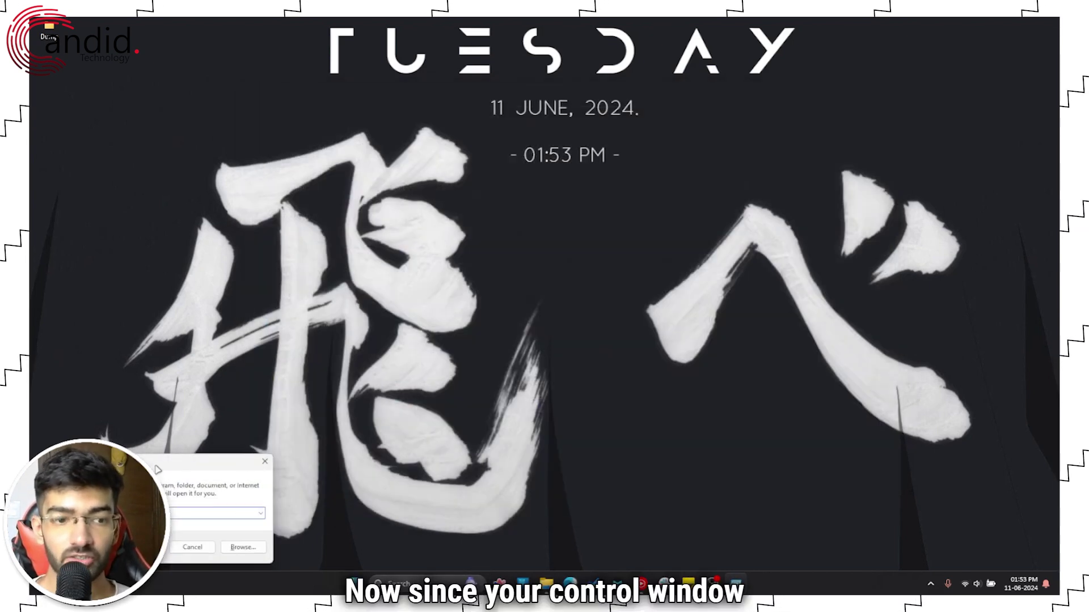
# Run 'control panel' from the Run dialog to open All Control Panel Items
pyautogui.moveTo(242, 529); pyautogui.dragTo(575, 223)
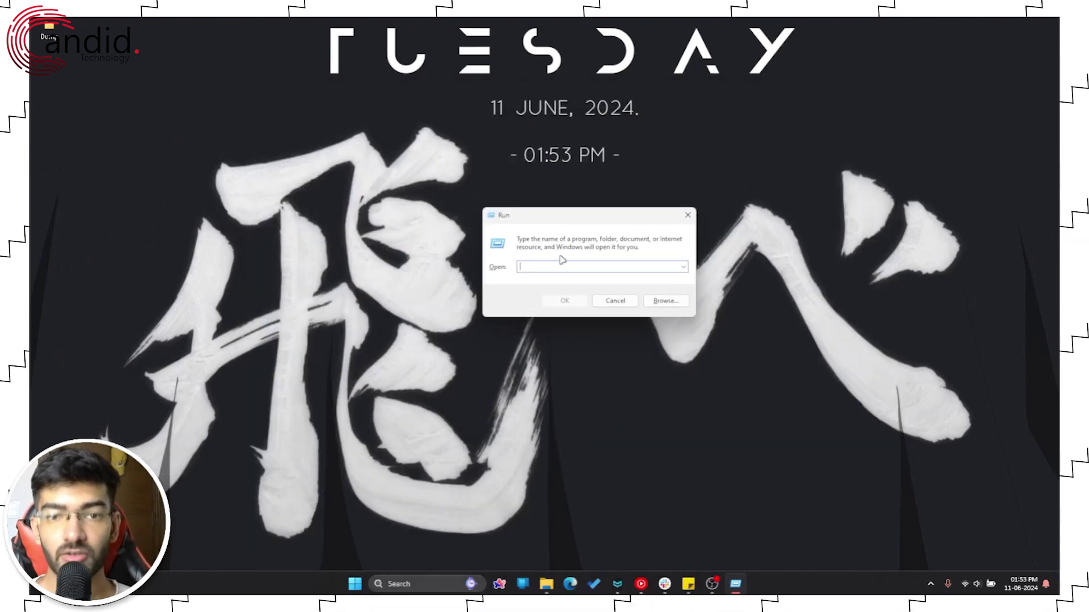
pyautogui.write('`')
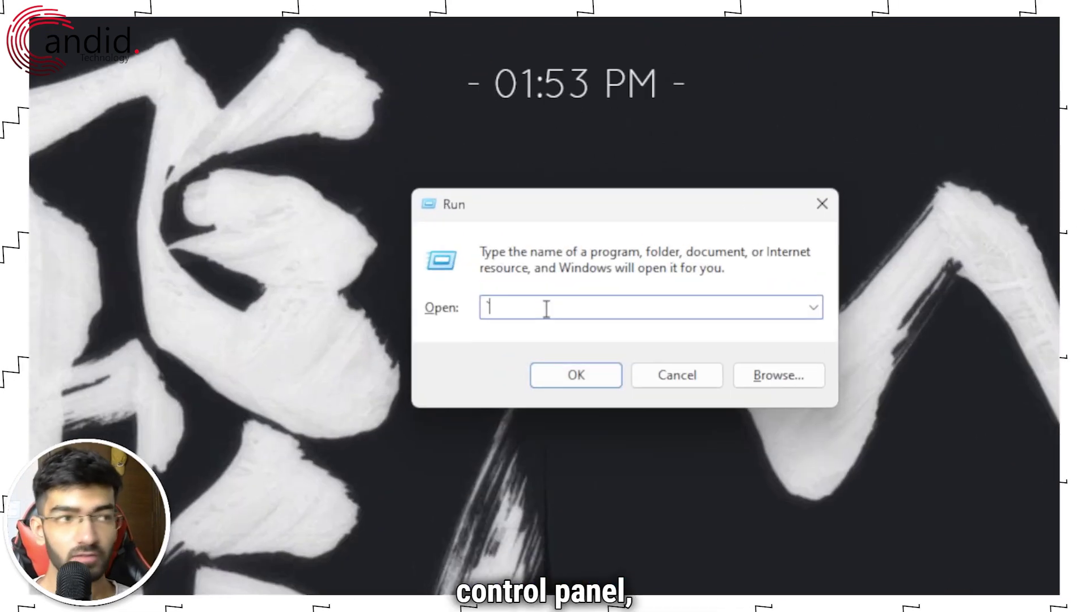
pyautogui.press('BackSpace')
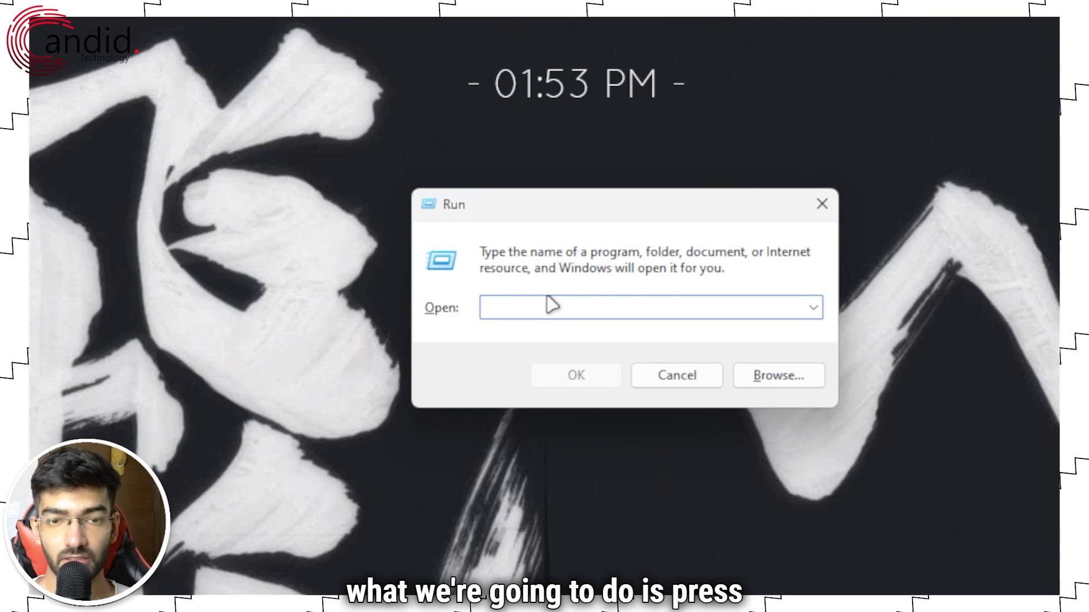
pyautogui.write('control panel')
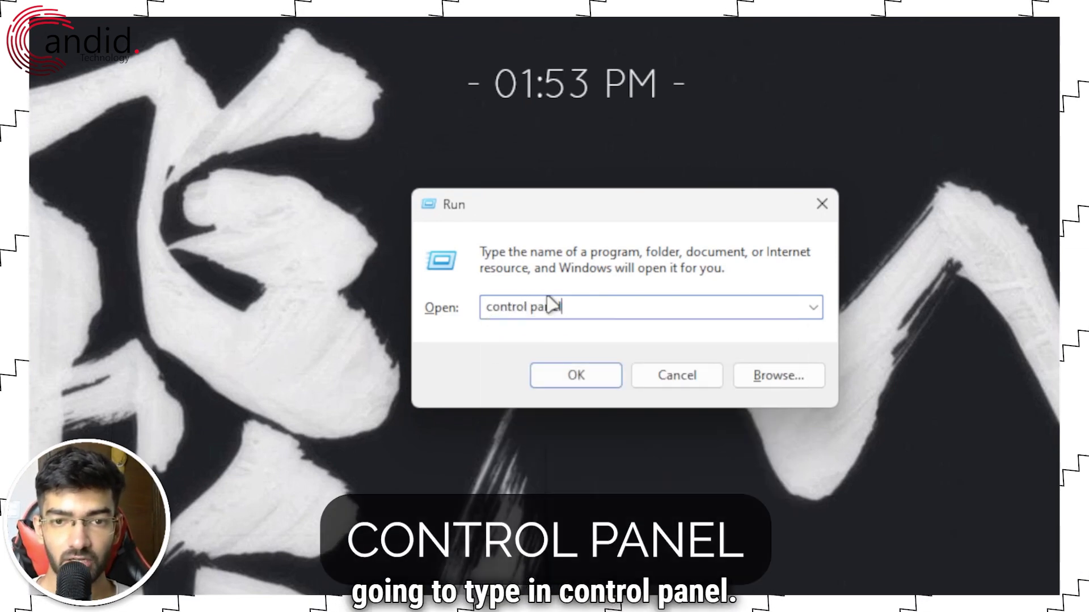
pyautogui.click(573, 375)
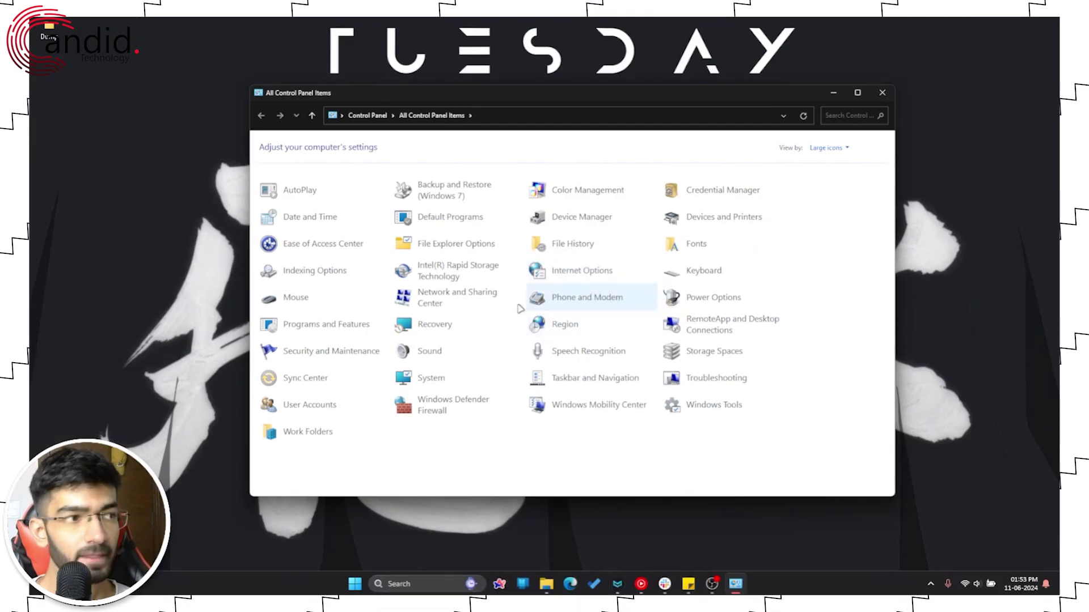
# Open Indexing Options and its Advanced Options dialog with the rebuild-index setting
pyautogui.click(330, 278)
pyautogui.moveTo(203, 56); pyautogui.dragTo(547, 106)
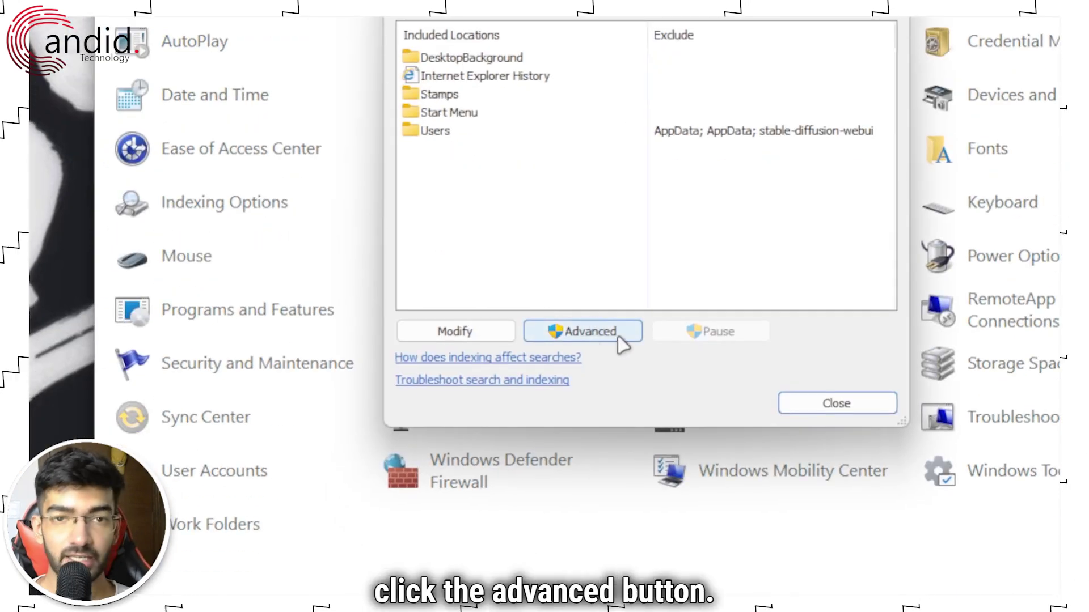
pyautogui.click(618, 336)
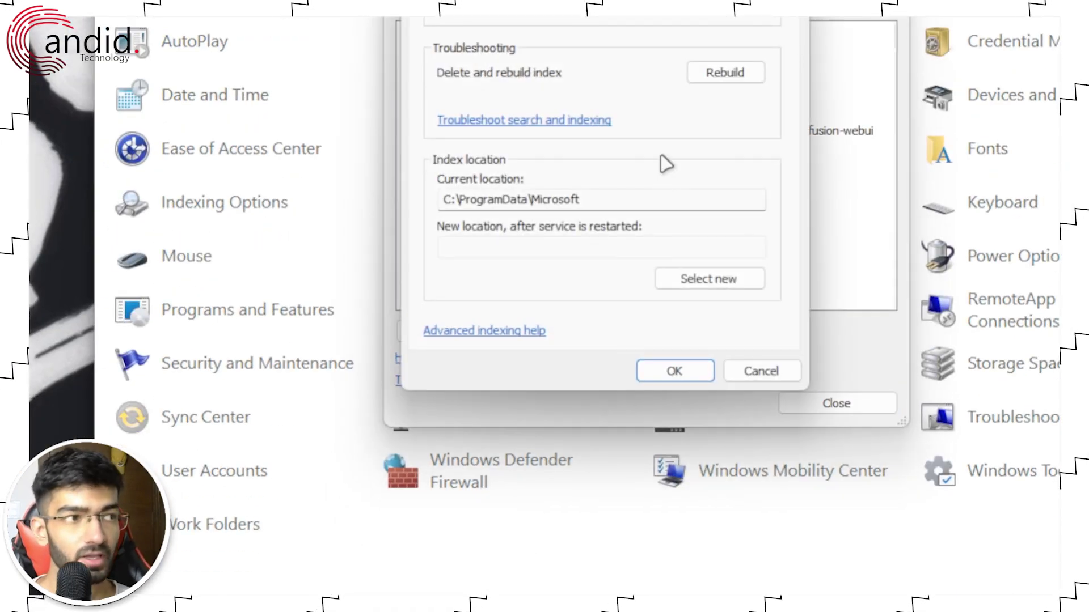